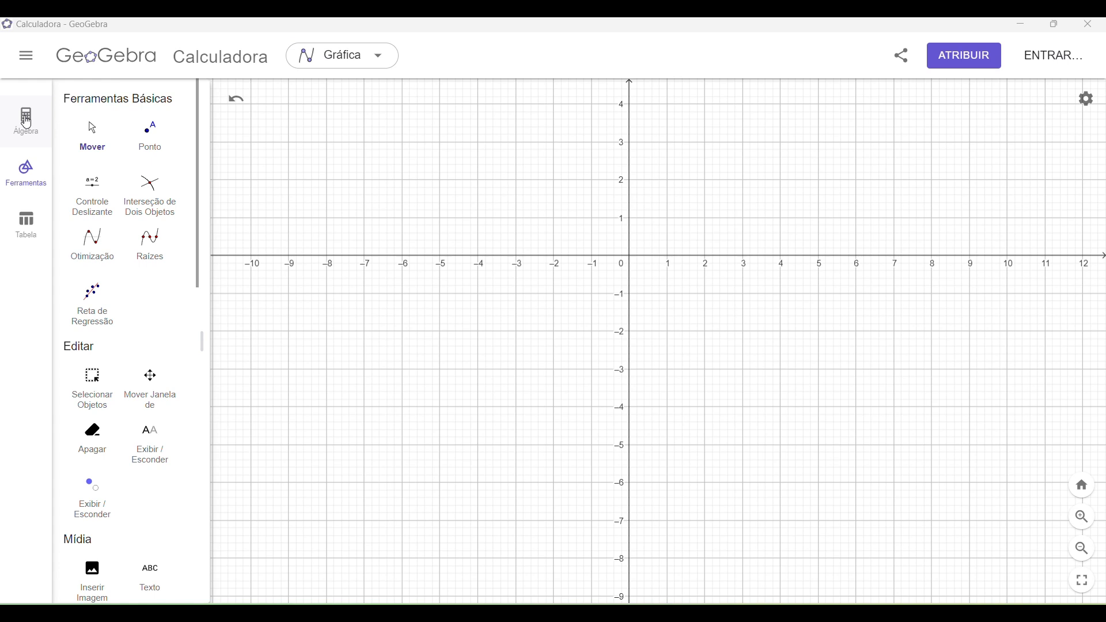
Plot two points on the graph, at (-7, 3) and (-4, 3)
left_click(155, 144)
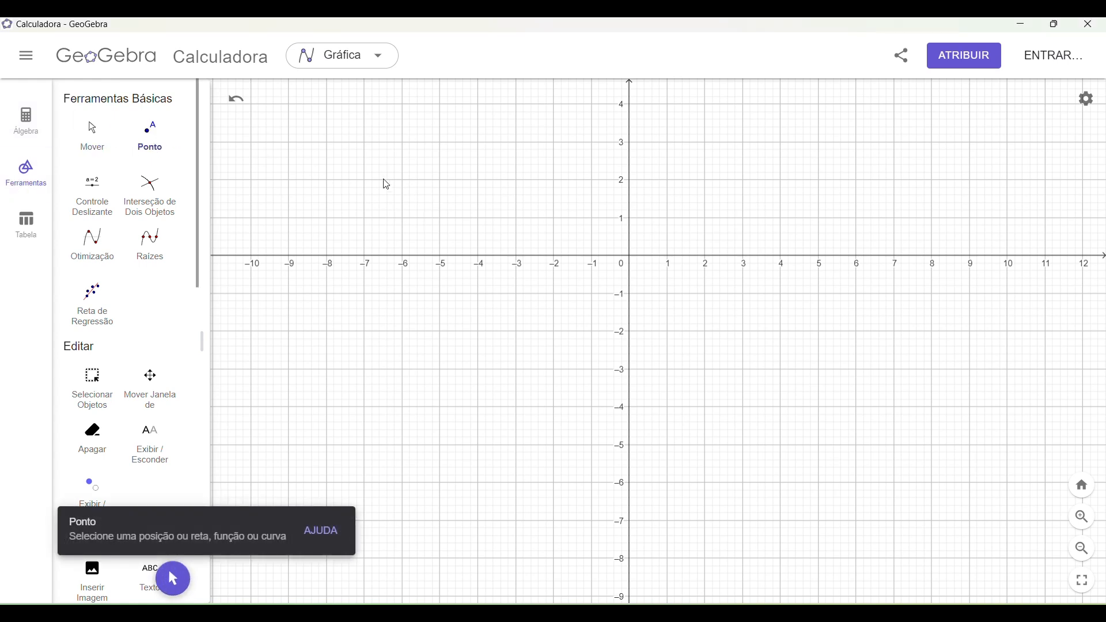
left_click(365, 143)
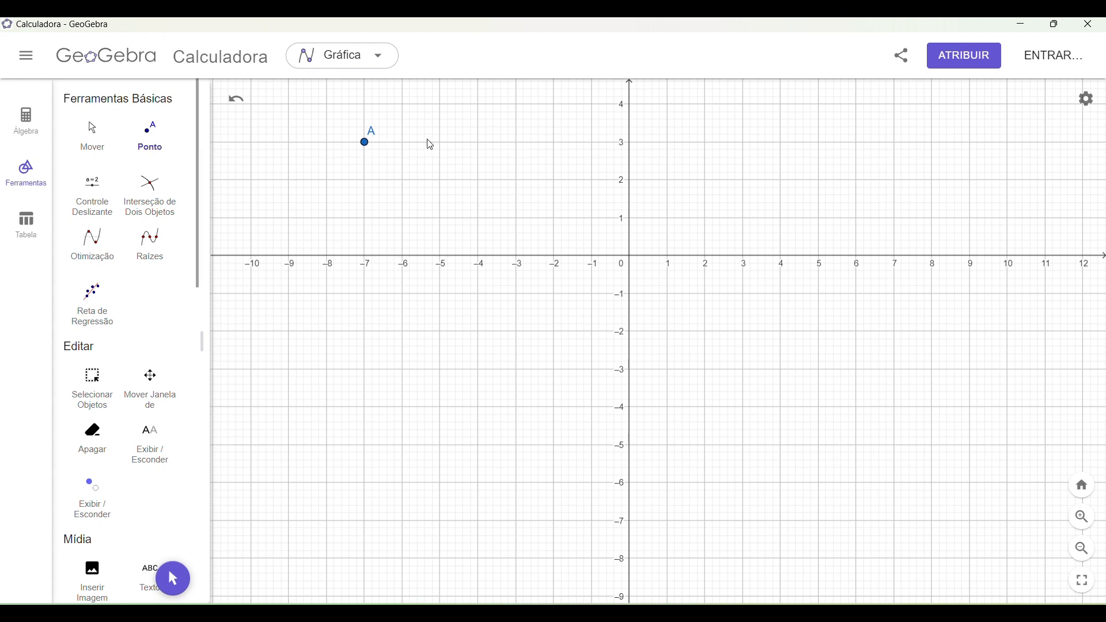
left_click(478, 143)
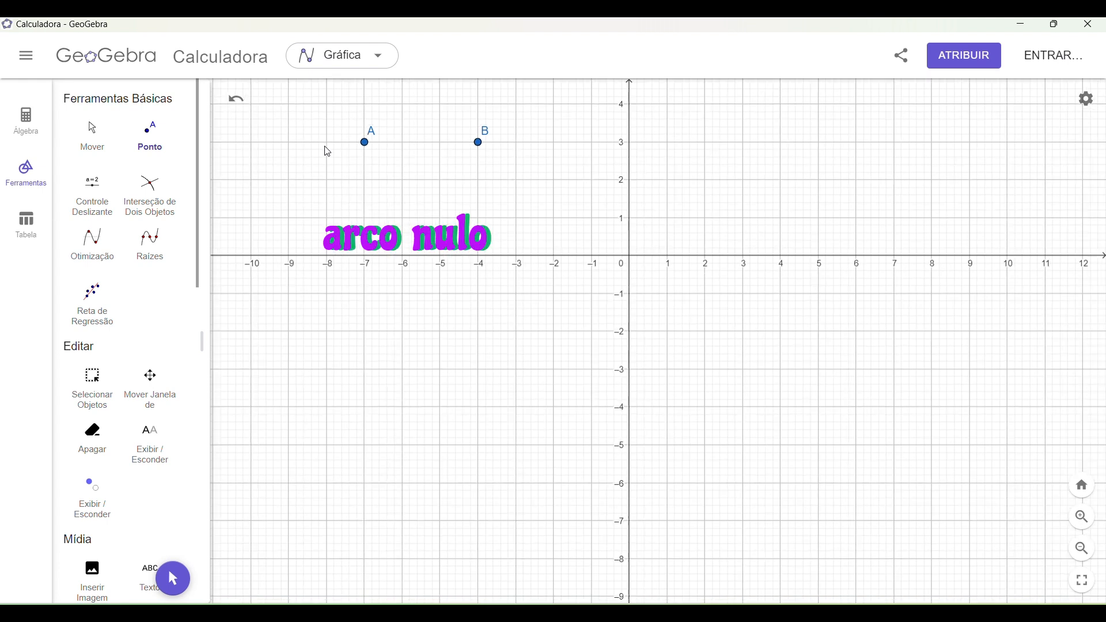
left_click(103, 140)
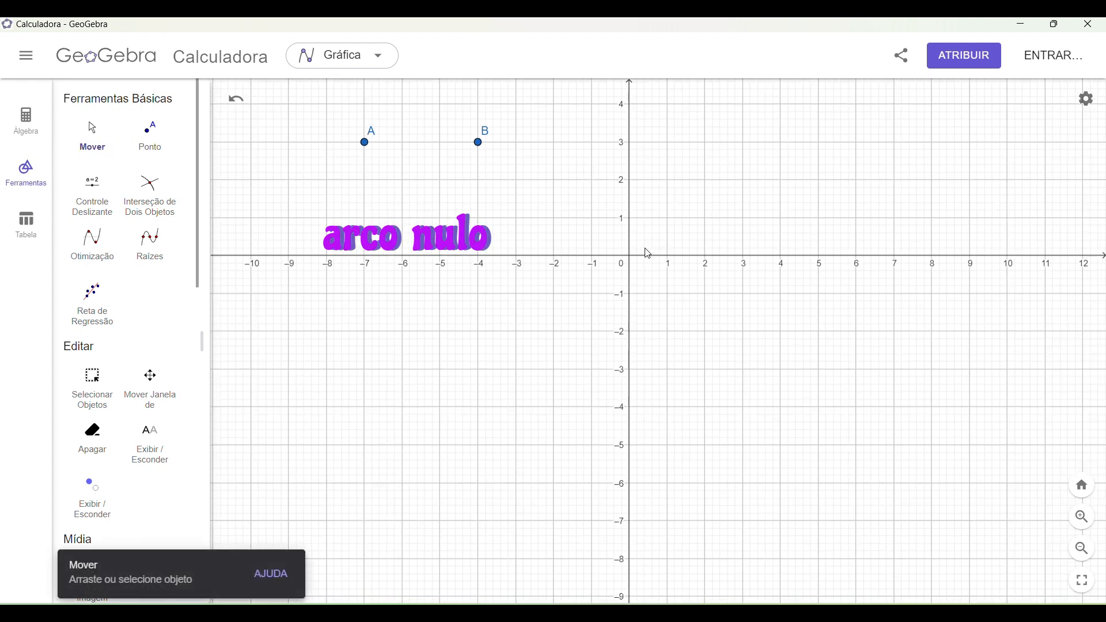
left_click_drag(634, 256, 634, 334)
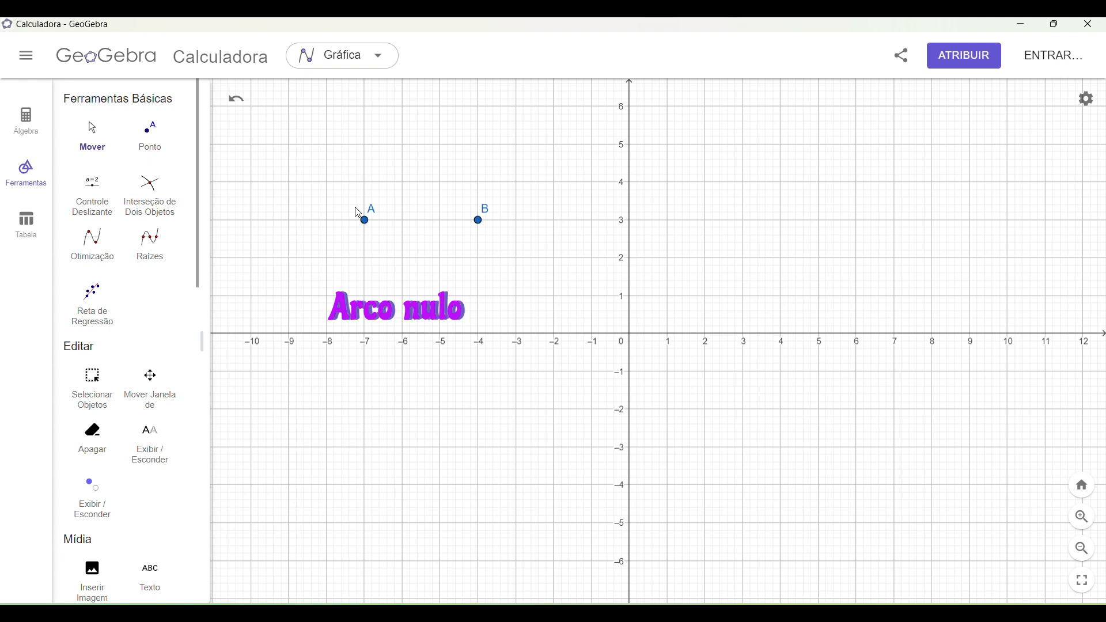
Expand the tool set to show all tools and find the circle and sector tools
scroll(118, 312, "down", 3)
scroll(120, 313, "down", 8)
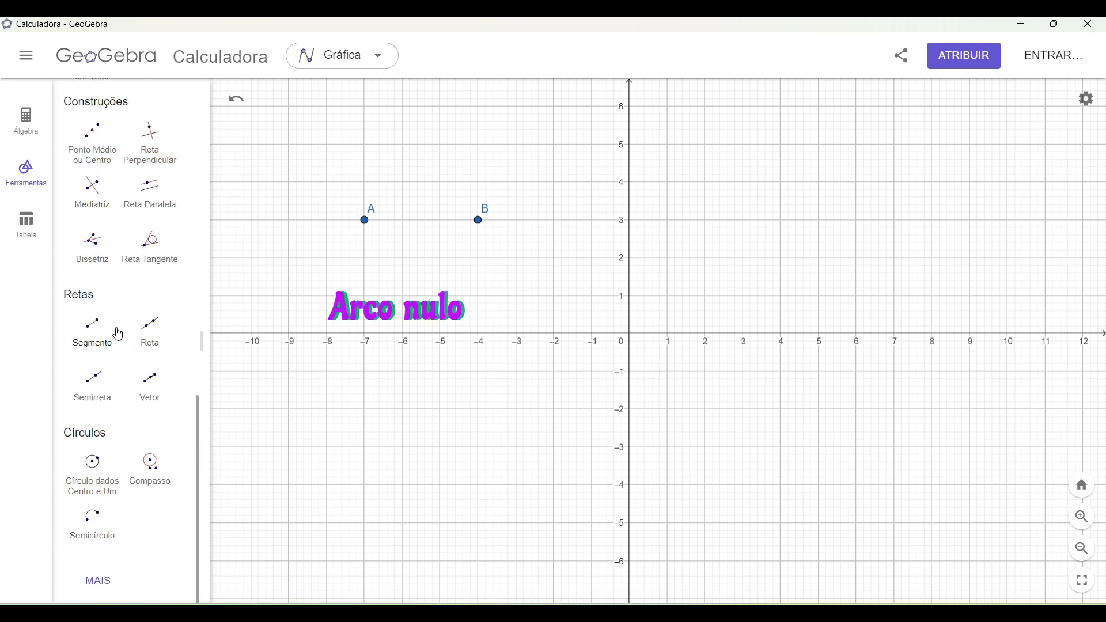
scroll(122, 377, "up", 2)
scroll(122, 378, "down", 2)
left_click(97, 583)
scroll(134, 502, "down", 3)
scroll(135, 501, "down", 8)
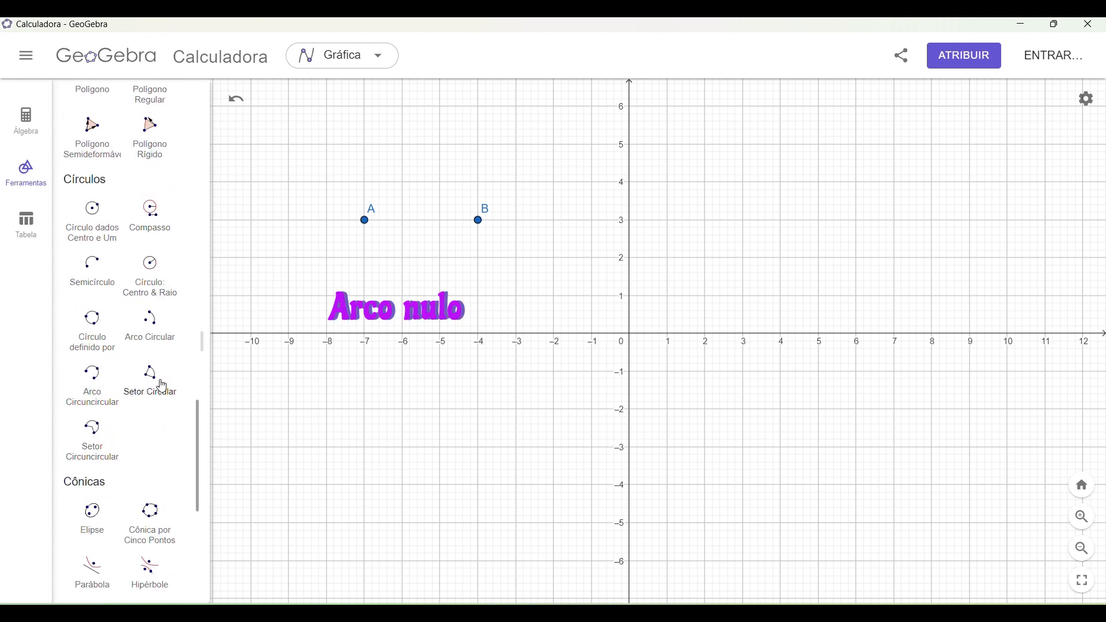
left_click(151, 380)
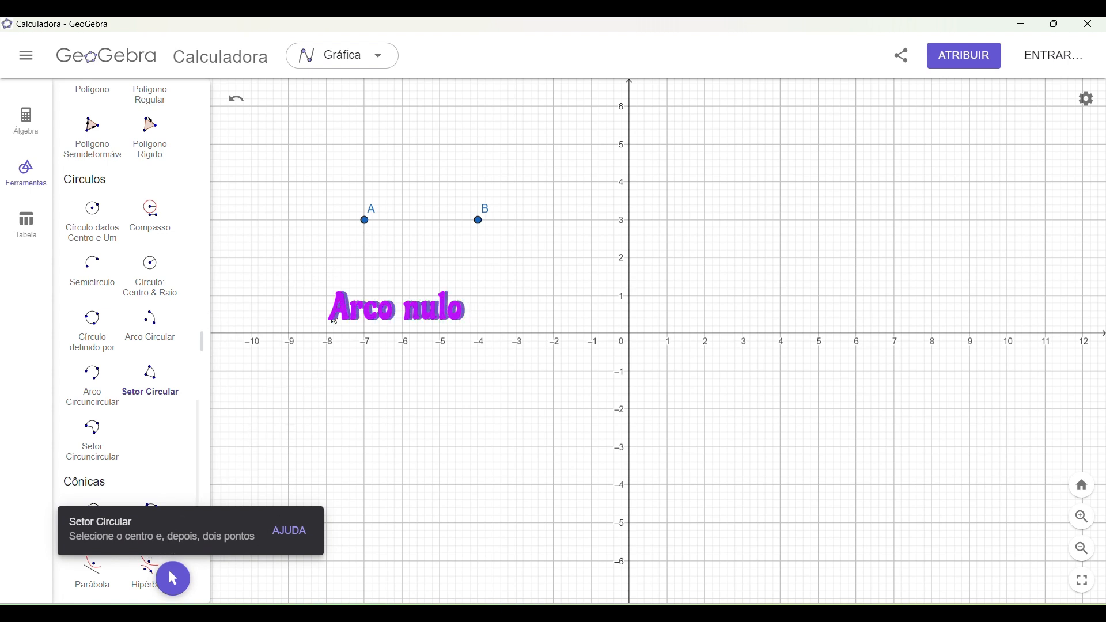
left_click(369, 226)
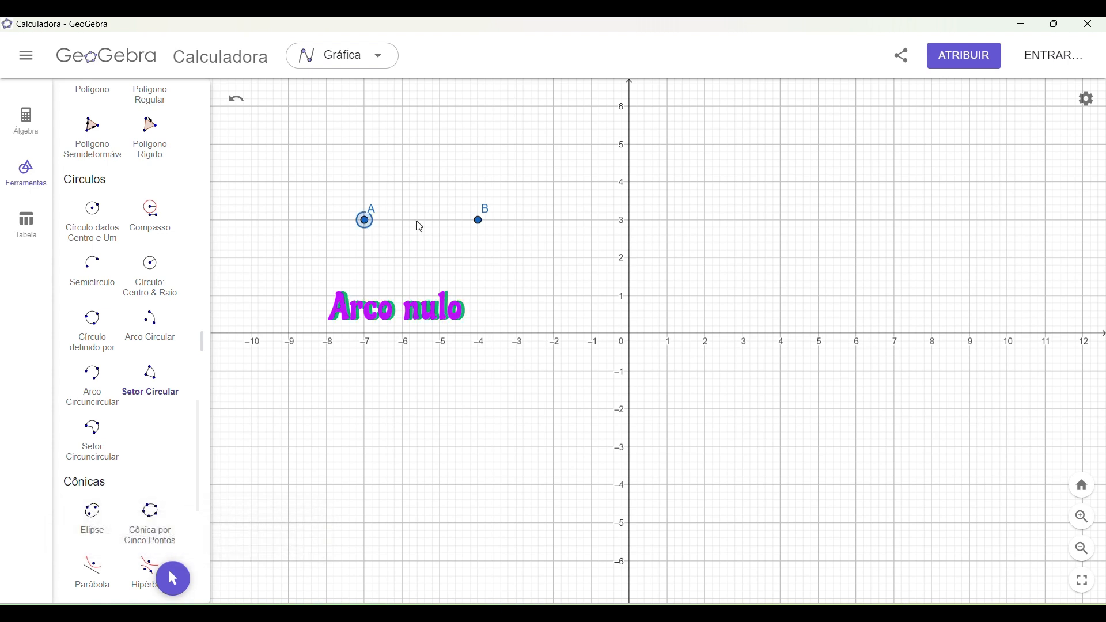
left_click(478, 225)
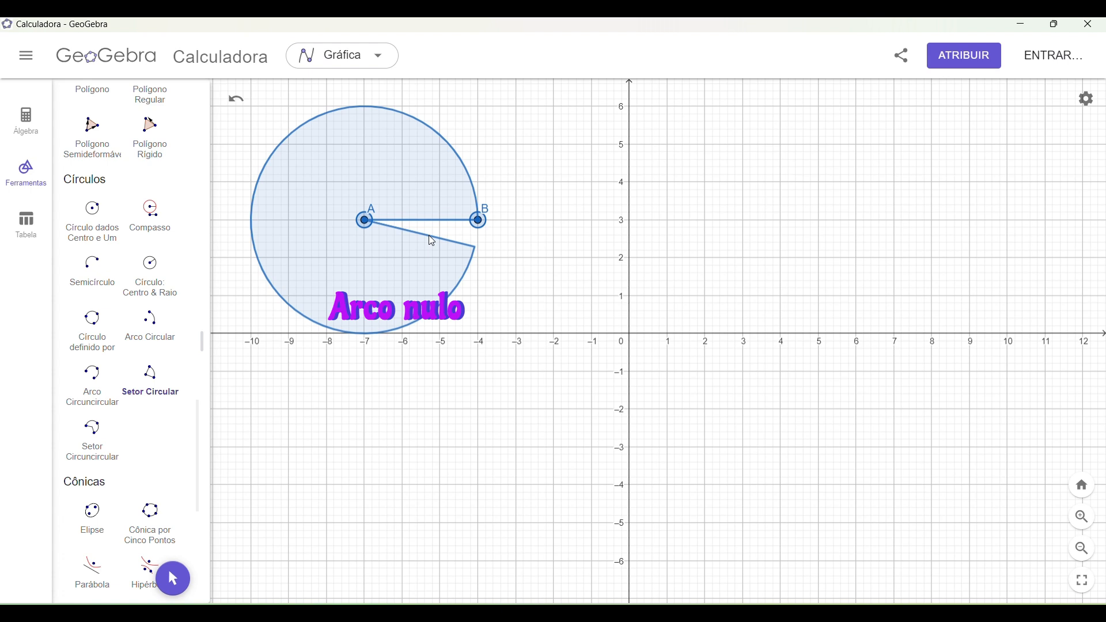
key("Escape")
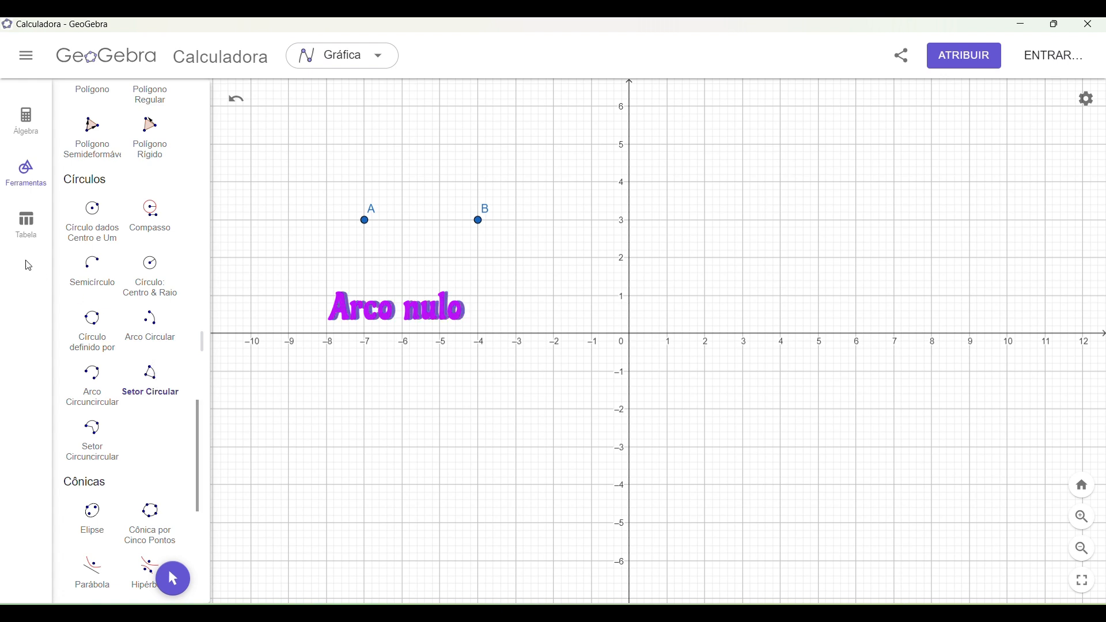
Draw a nearly full-turn circular sector centred at (5, 3), starting at (8, 3) and ending through a point at about (8.6, 2.8)
left_click(159, 400)
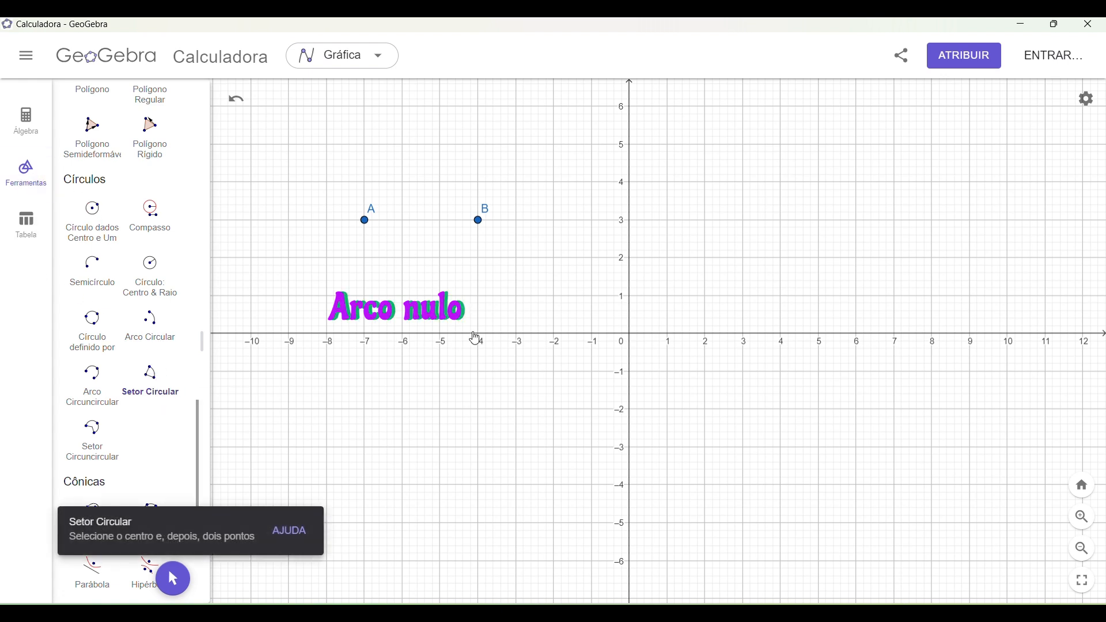
left_click(821, 221)
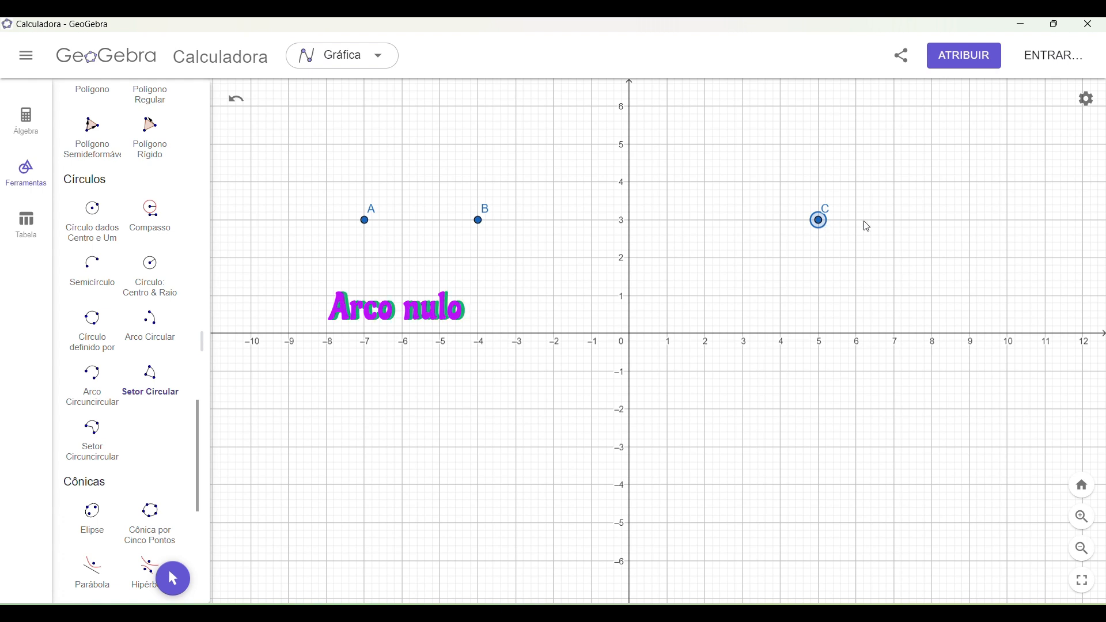
left_click(936, 220)
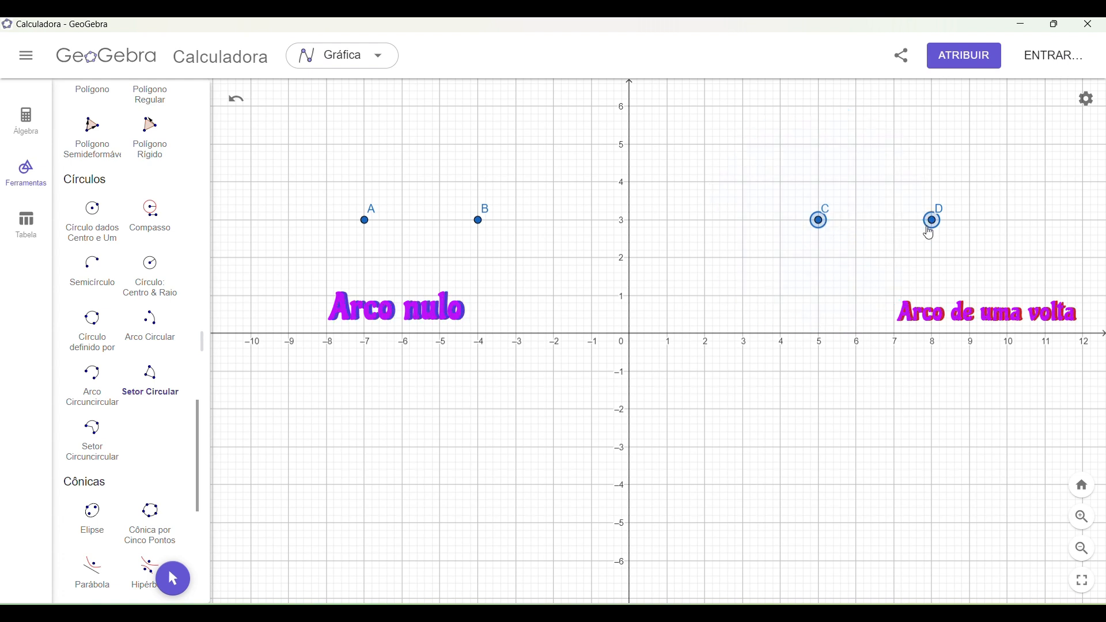
left_click(958, 226)
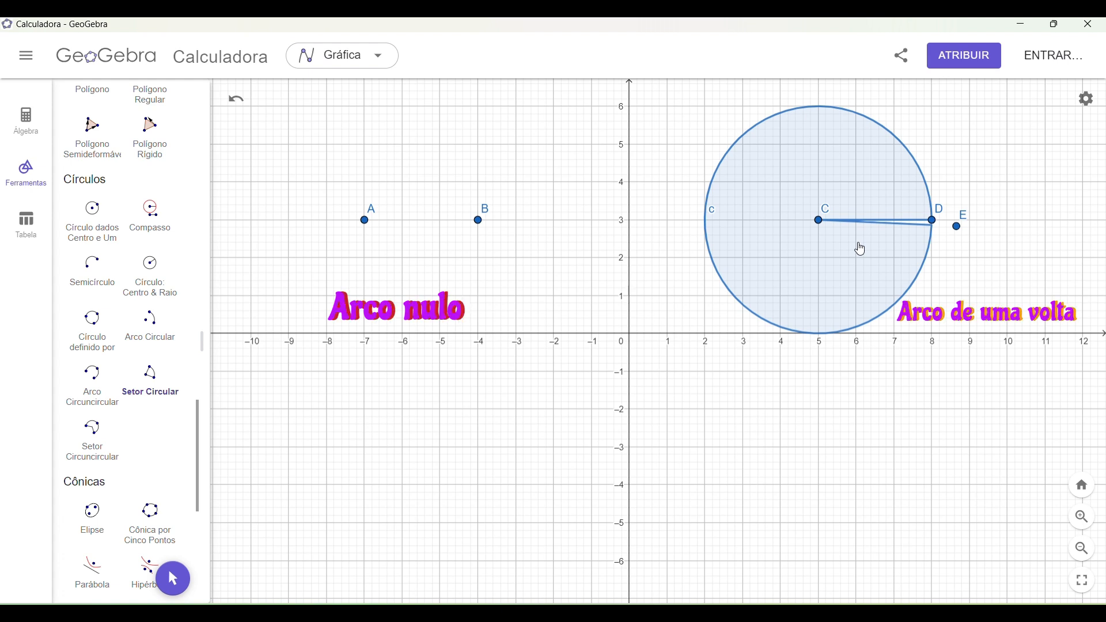
Try to draw a horizontal segment about 5 units long below the null-arc points, undoing a shorter slanted one
scroll(117, 270, "up", 3)
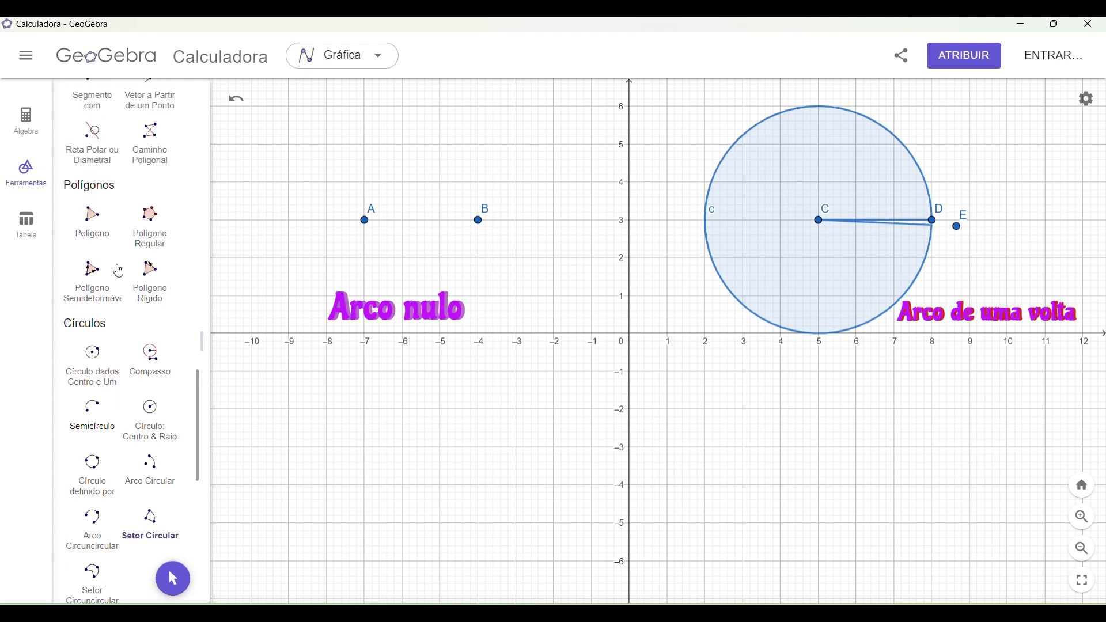
scroll(119, 270, "up", 3)
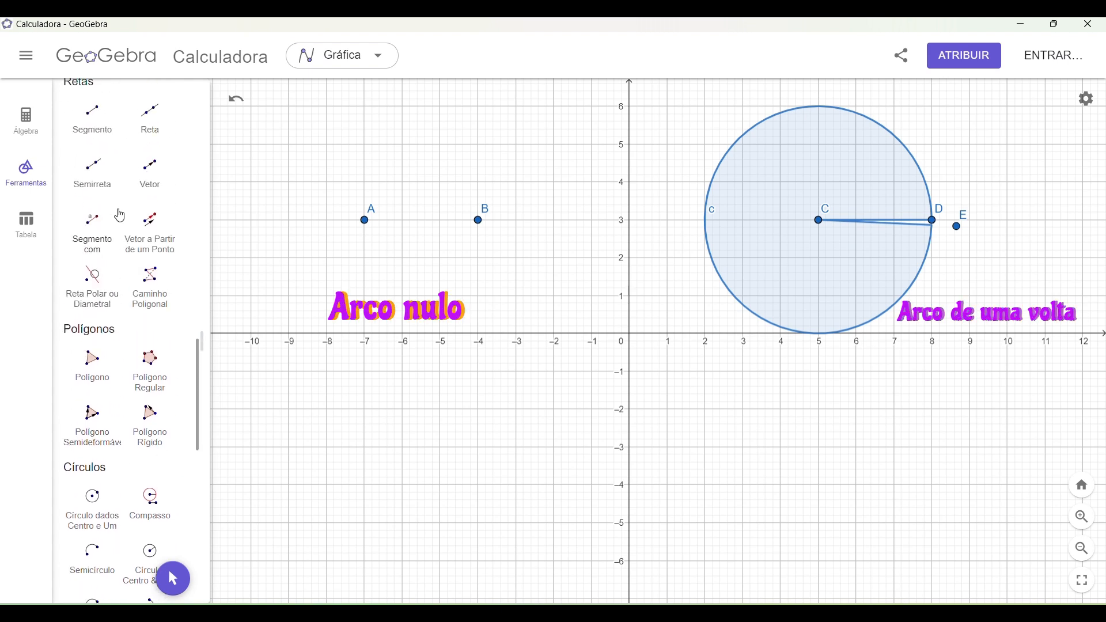
left_click(94, 120)
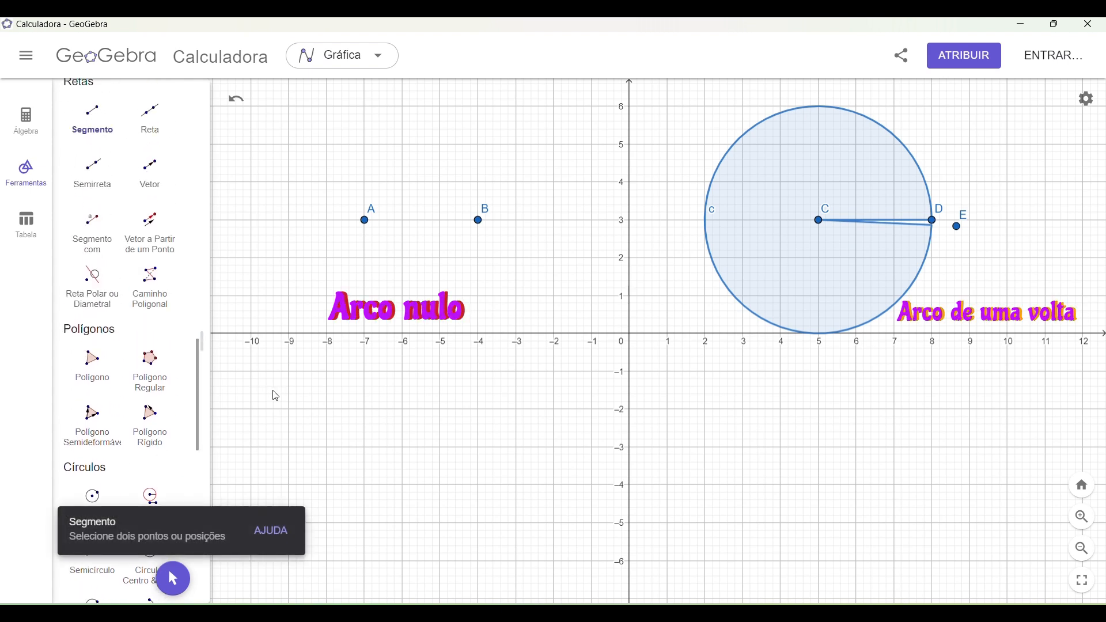
left_click(359, 428)
left_click(408, 425)
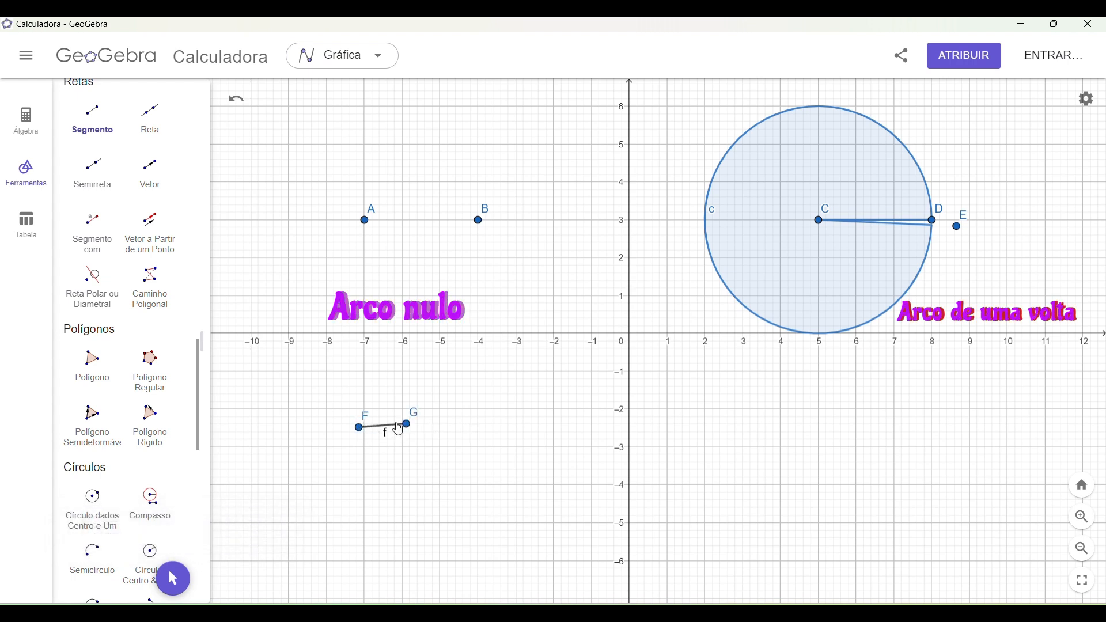
key("ctrl+z")
left_click(360, 426)
left_click(553, 427)
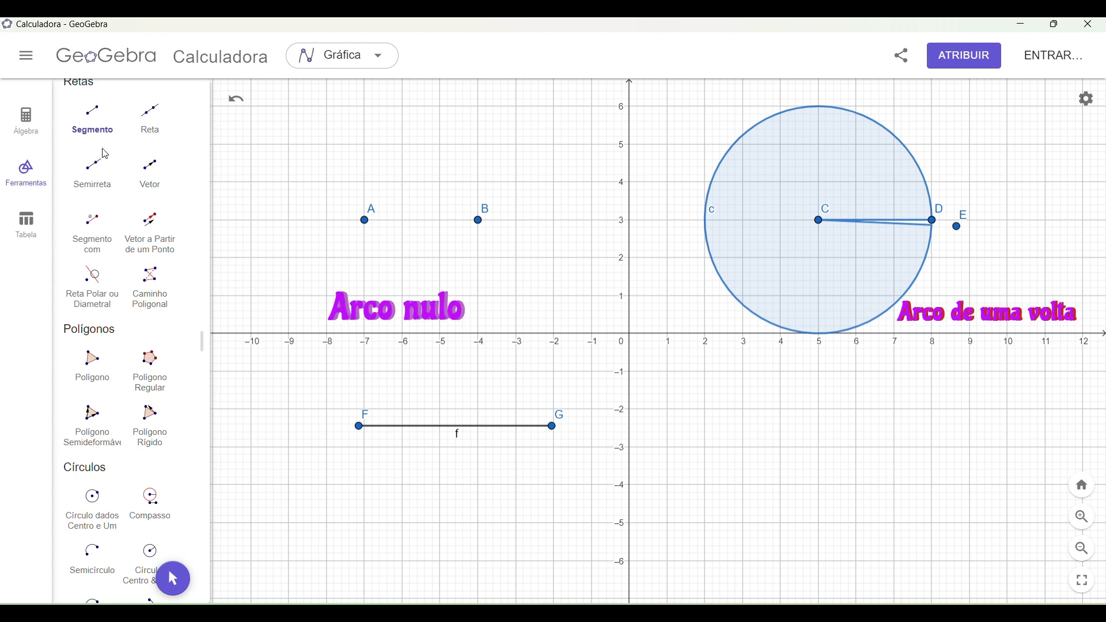
Try to place points along the horizontal segment, and undo both the points and the segment
scroll(92, 143, "up", 3)
scroll(92, 143, "up", 8)
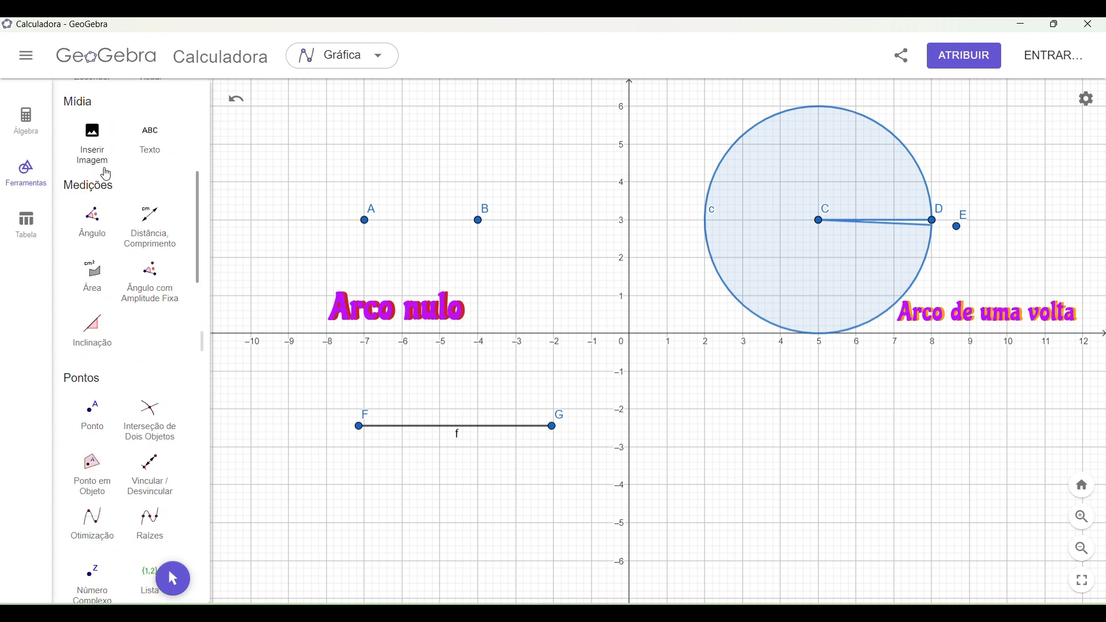
left_click(98, 420)
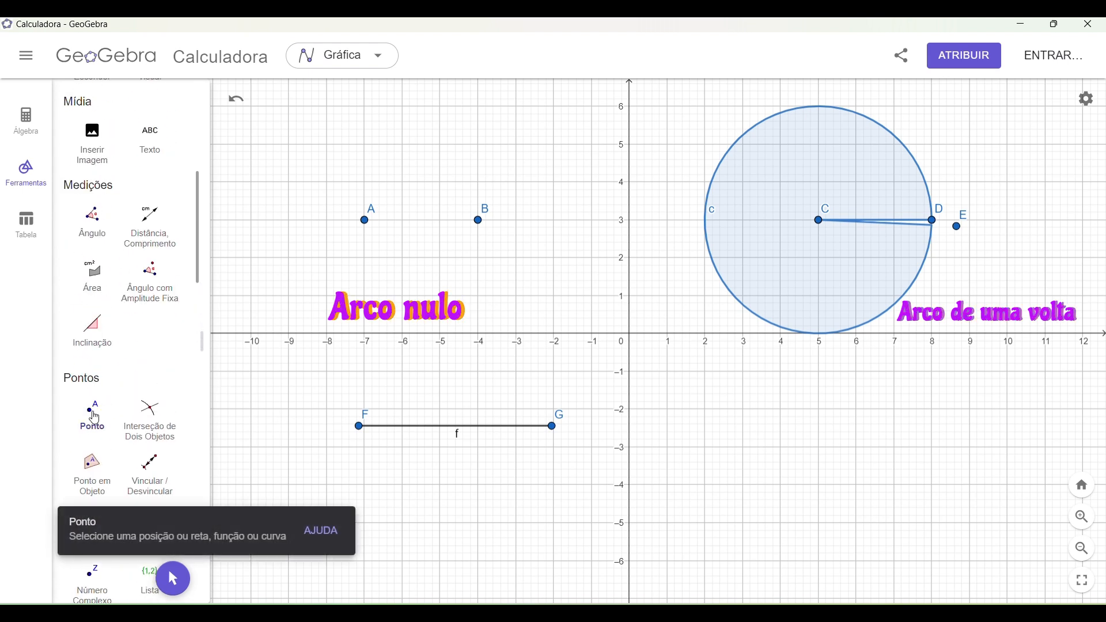
left_click(392, 427)
left_click(420, 427)
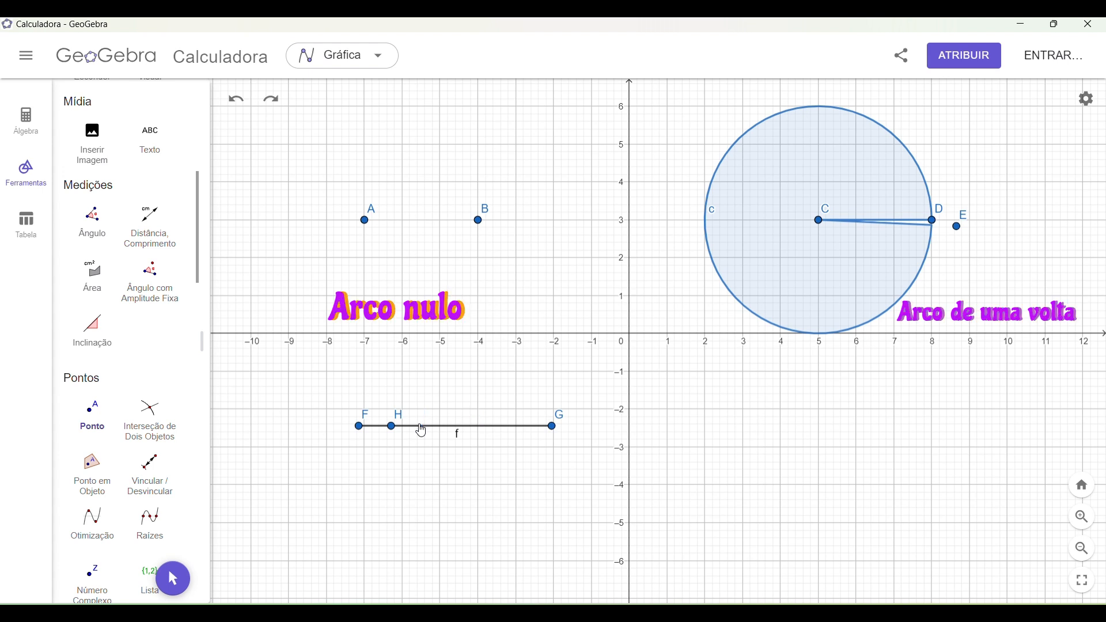
key("ctrl+z")
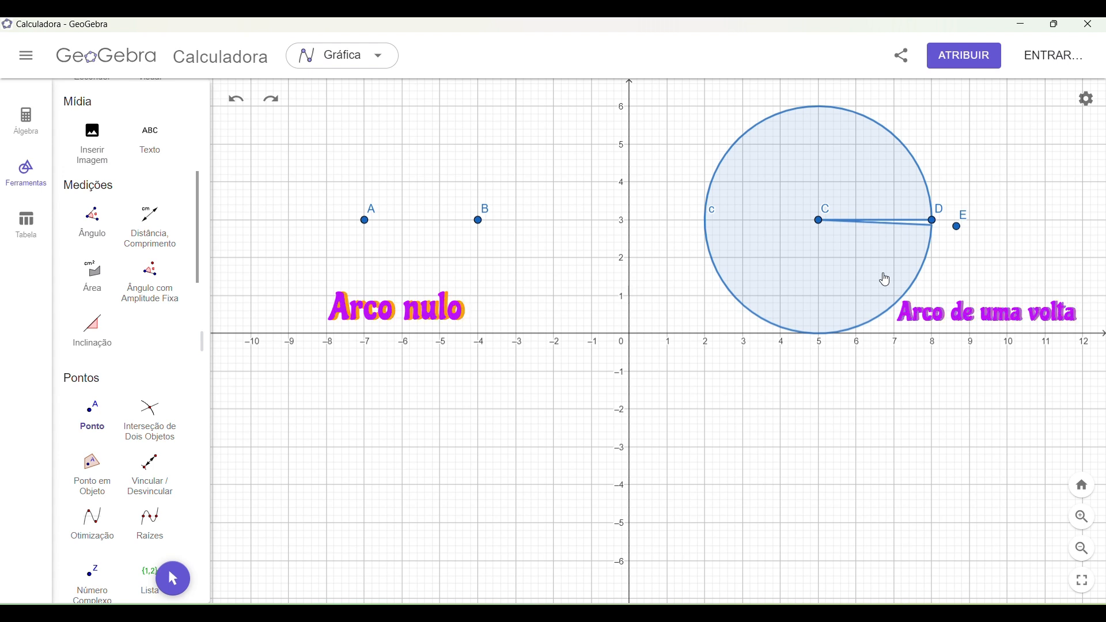
Try to draw a half-turn circular sector centred at (-6, -4), from (-3, -4) to a point at about (-9.4, -4), and undo it
left_click(34, 183)
left_click(33, 183)
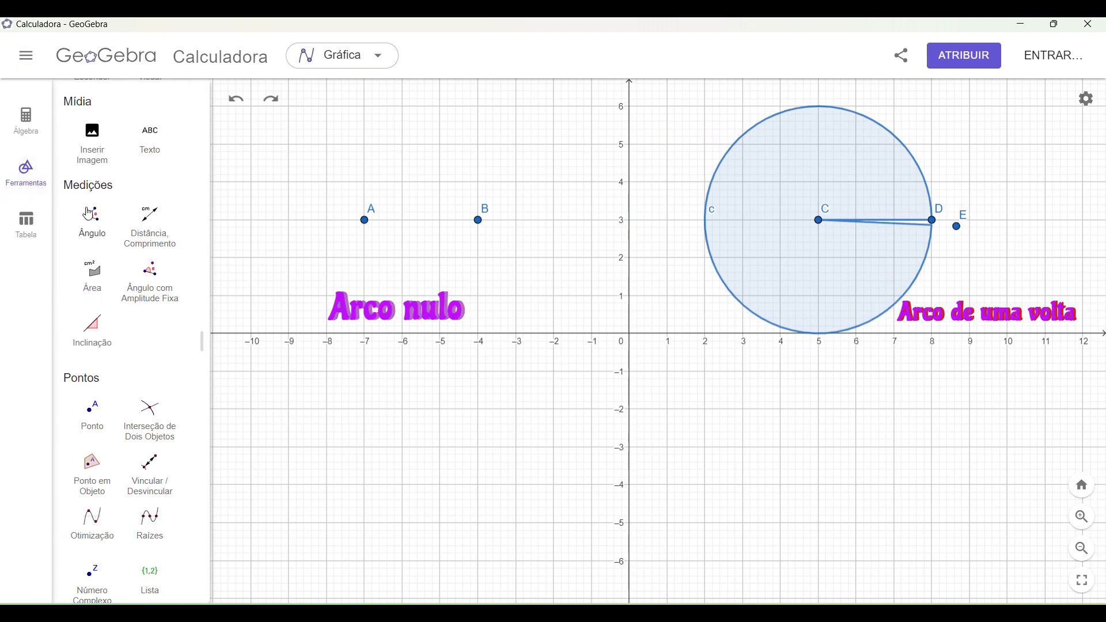
scroll(122, 277, "down", 4)
scroll(121, 421, "down", 5)
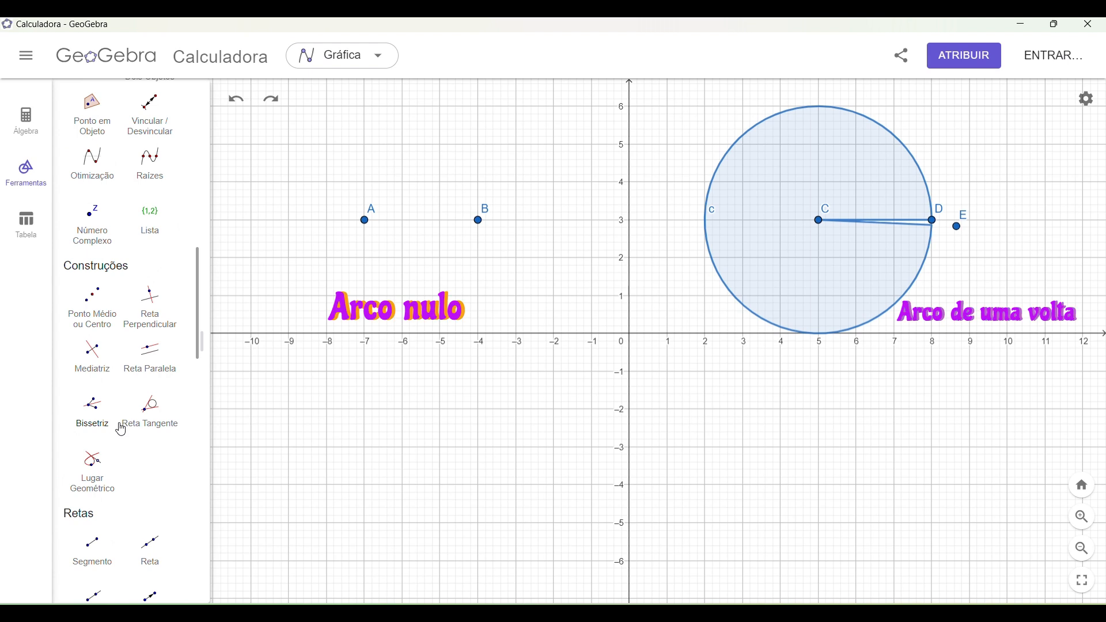
scroll(120, 488, "down", 6)
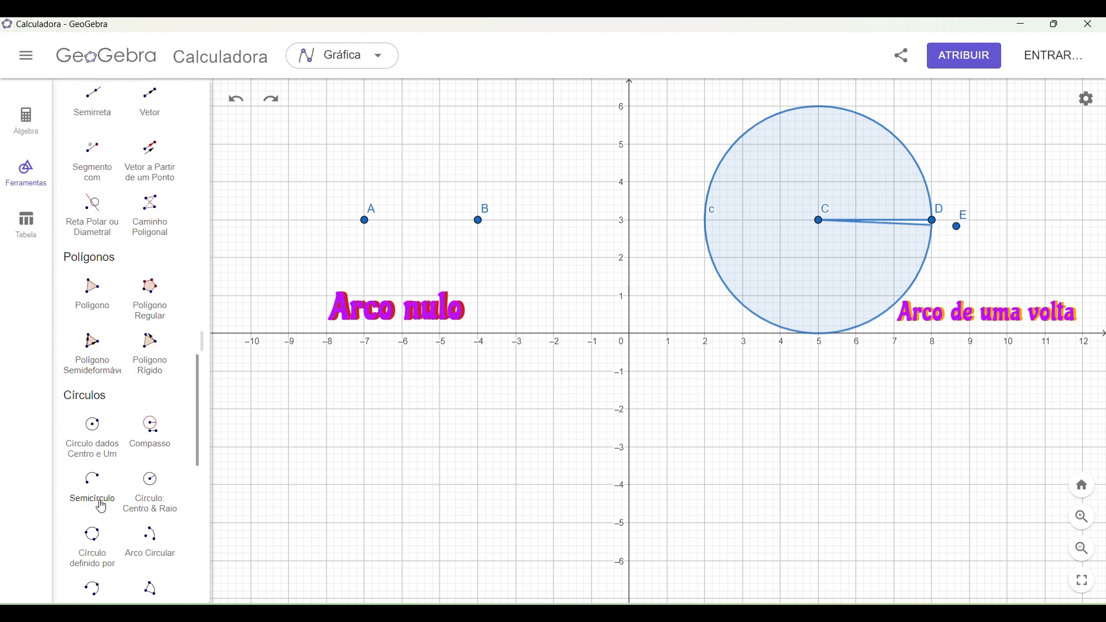
scroll(100, 507, "down", 2)
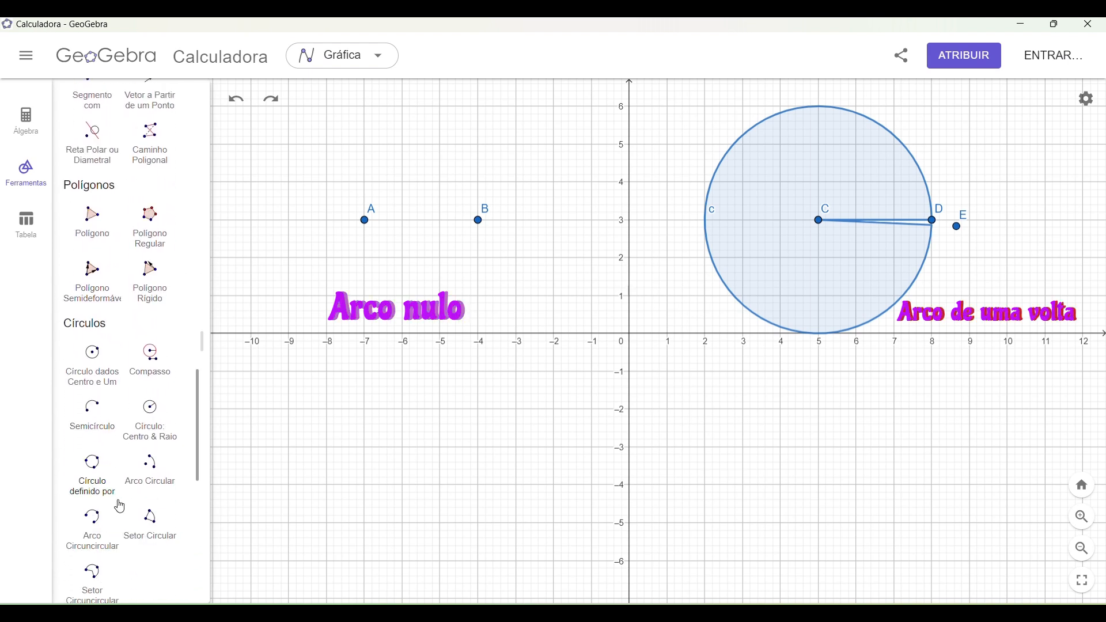
left_click(154, 532)
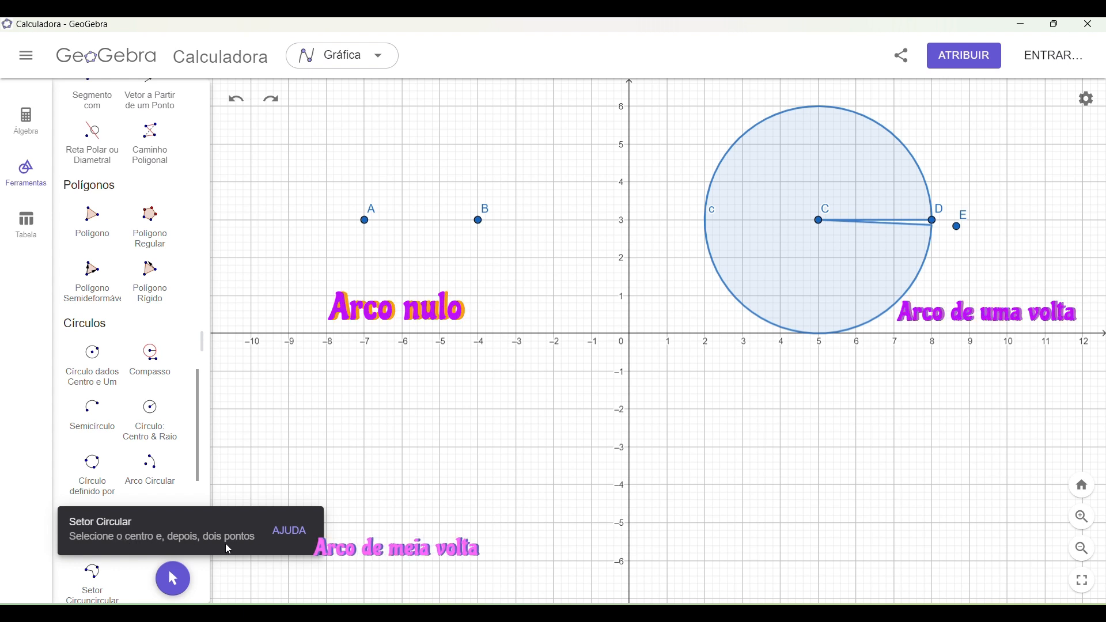
left_click(403, 485)
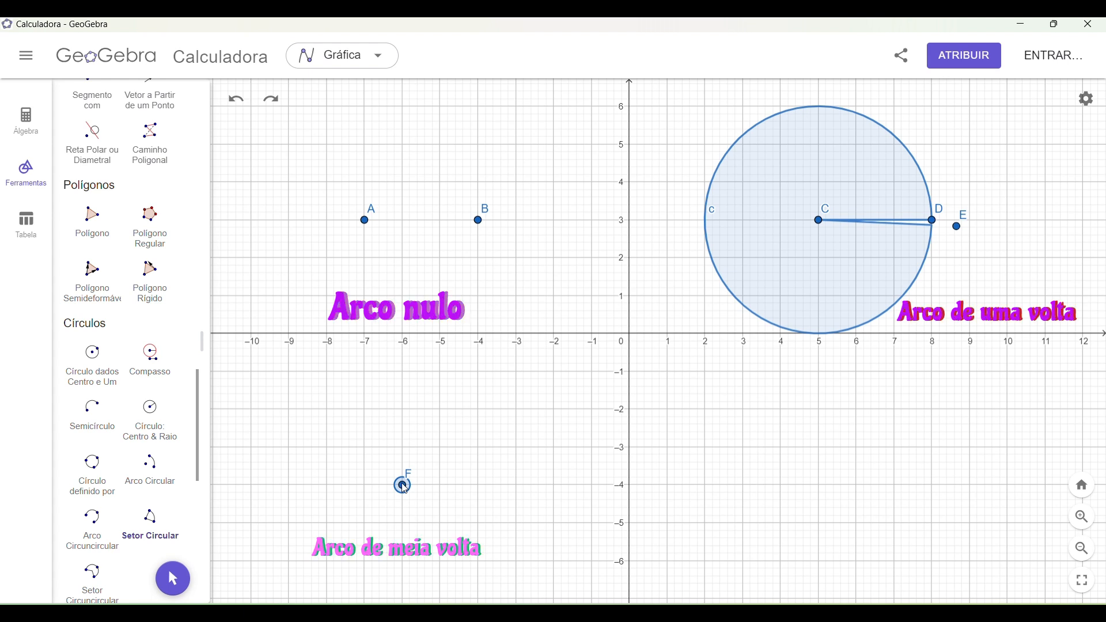
left_click(518, 487)
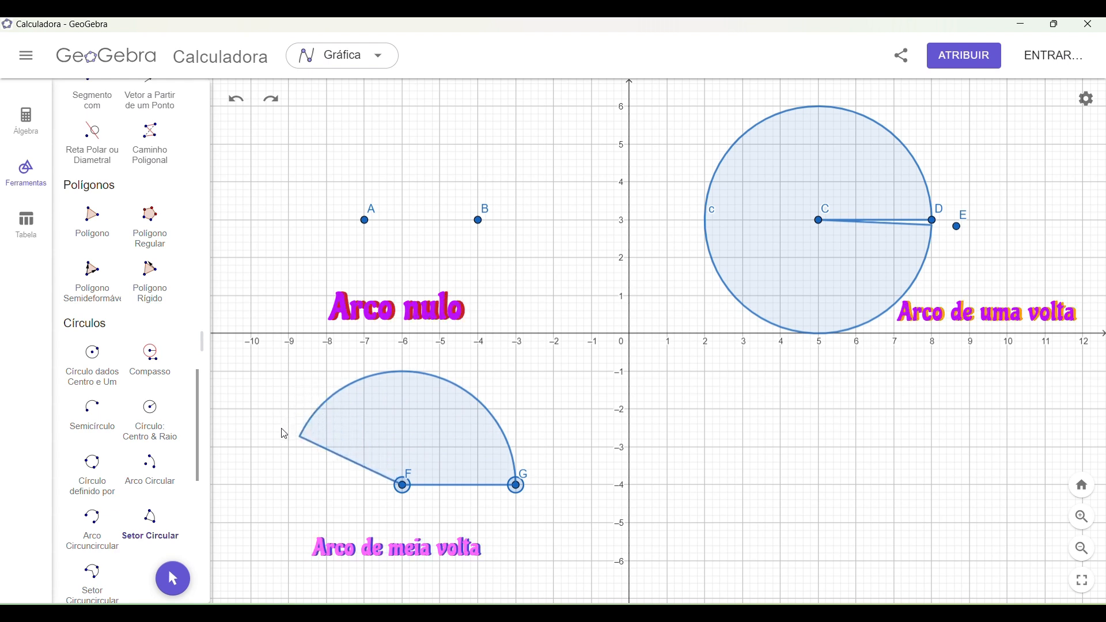
left_click(274, 484)
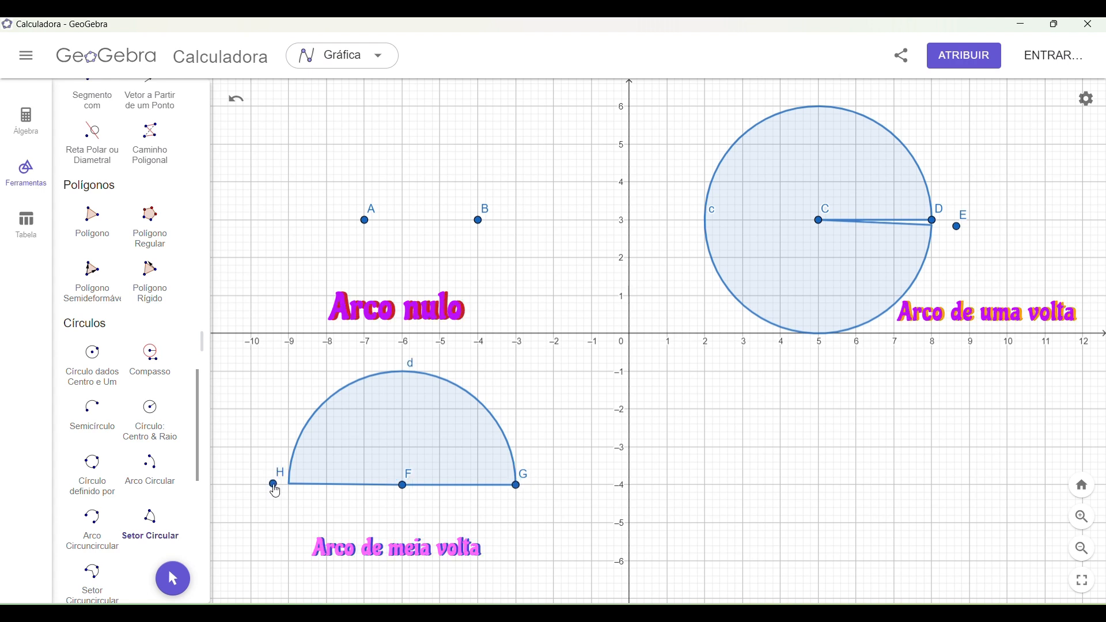
key("ctrl+z")
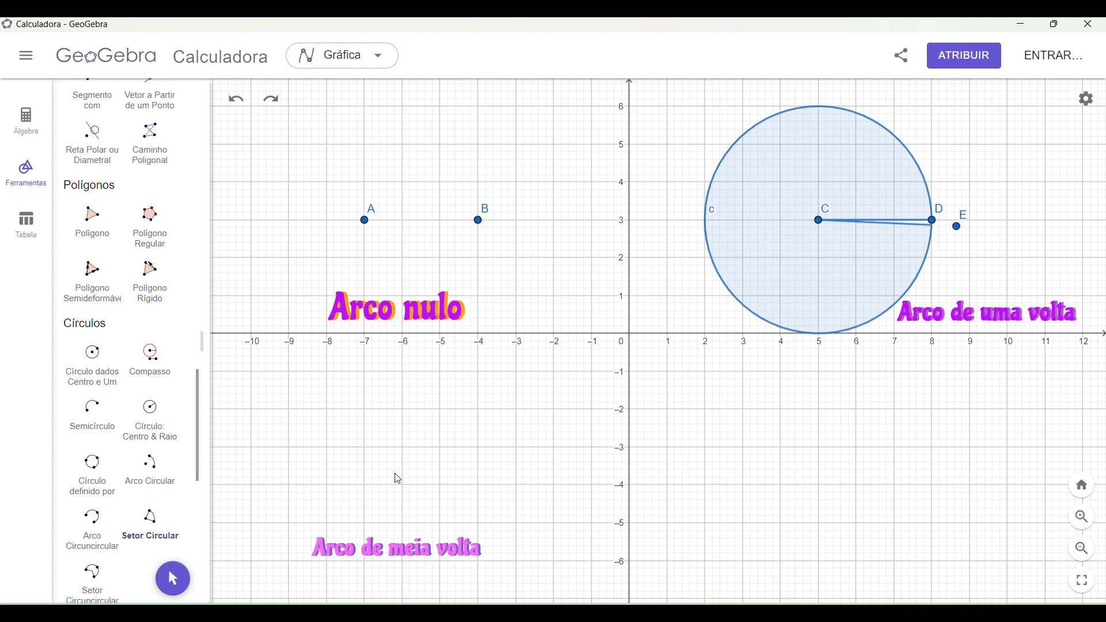
Draw a half-turn circular sector centred at (-6, -4), starting at (-3, -4) and ending at (-9, -4)
left_click(404, 485)
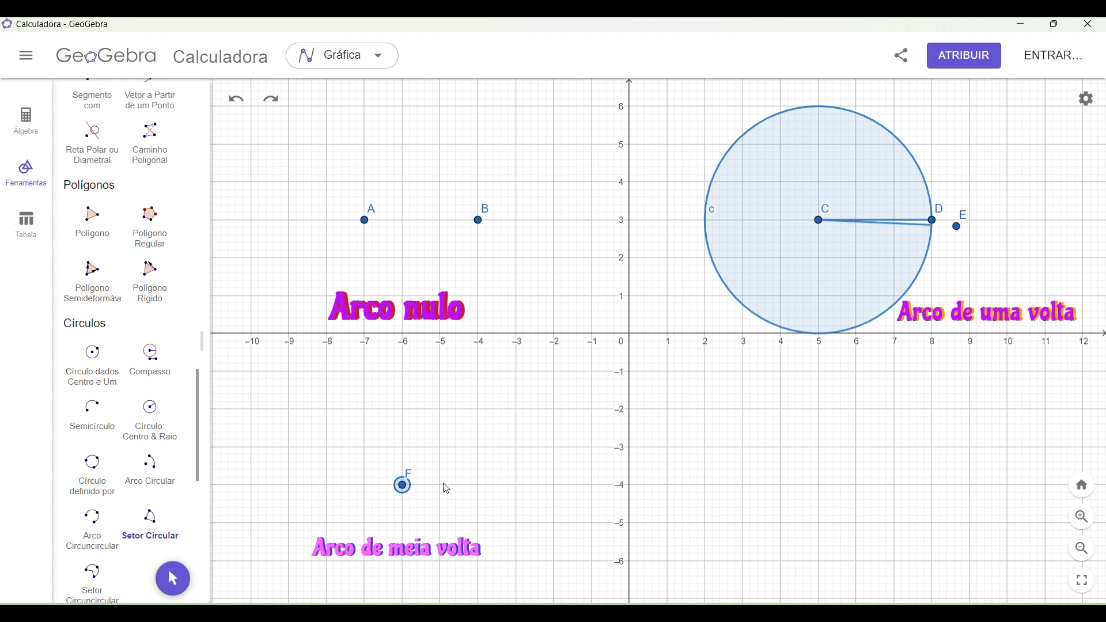
left_click(517, 486)
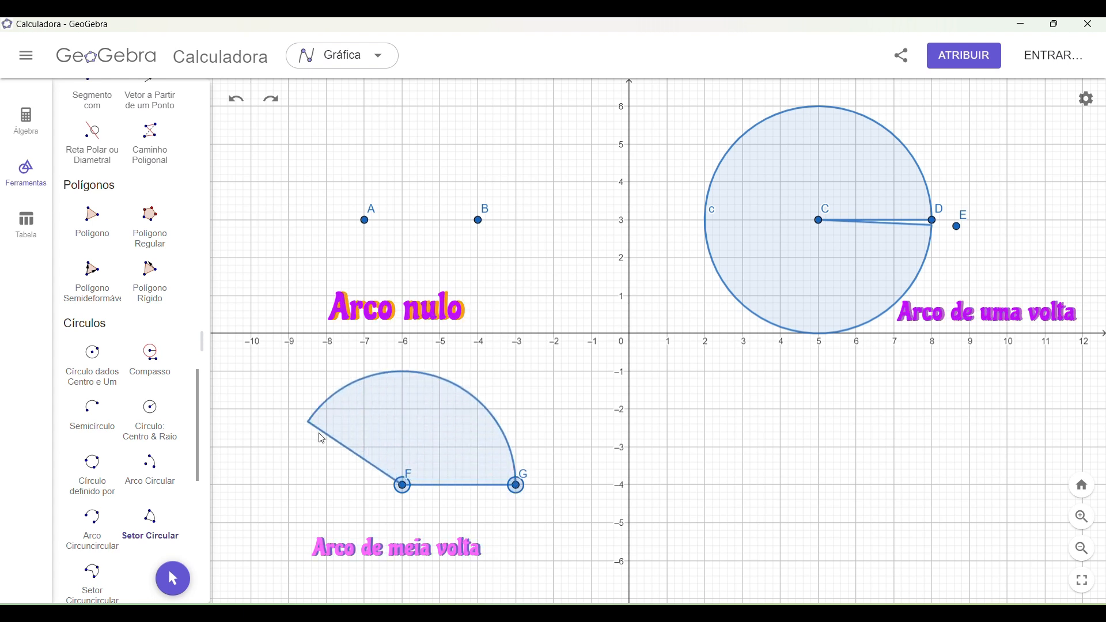
left_click(292, 486)
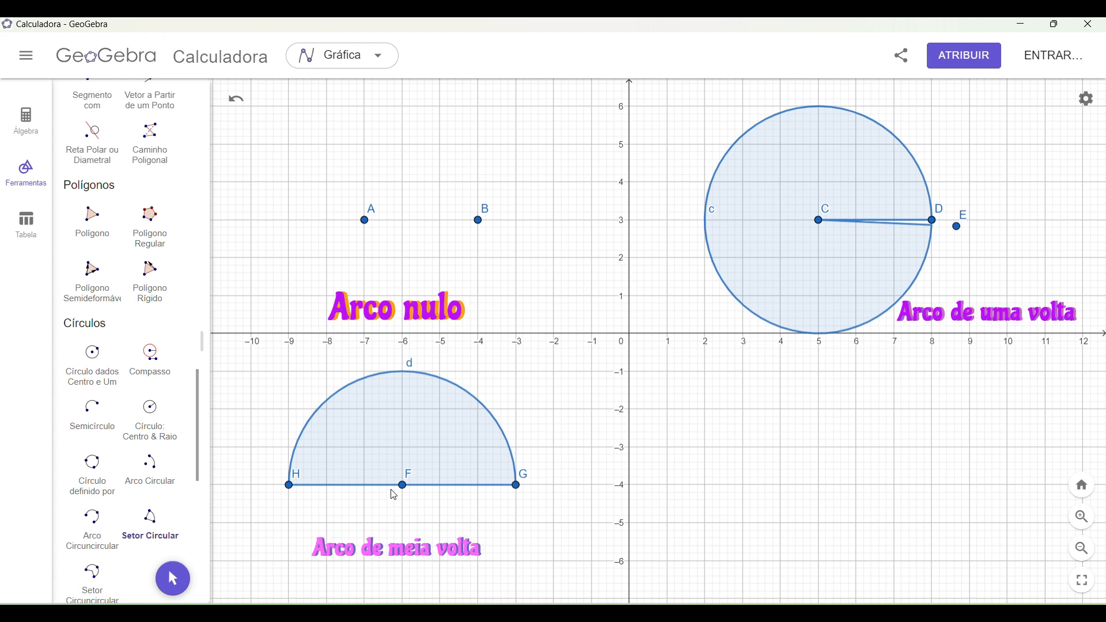
Clear all the arc points and circular sectors from the graphics view
key("ctrl+z")
key("ctrl+z")
key("ctrl+z")
key("ctrl+z")
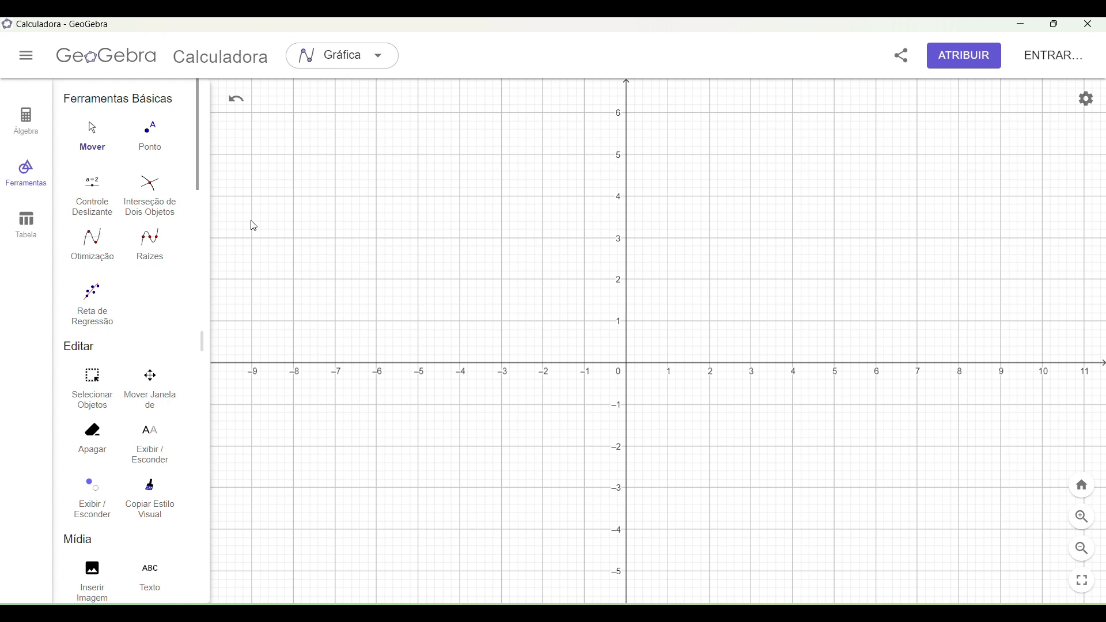
Mark a 90° angle with the Angle tool from (-6, 4) through the vertex (-5, 4) to (-5, 3)
scroll(131, 245, "down", 3)
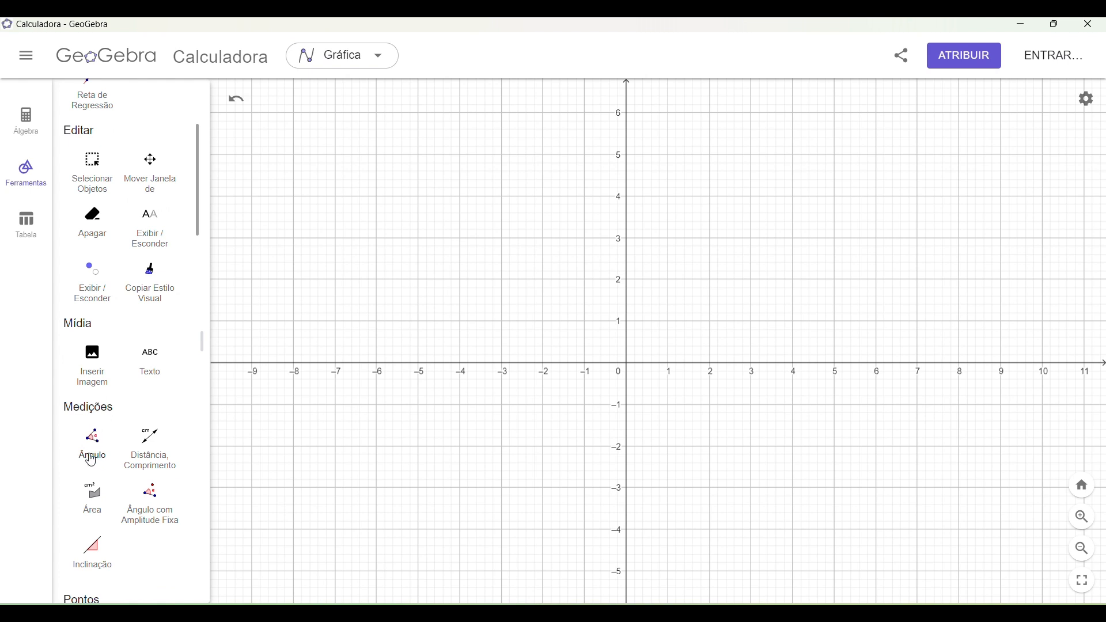
left_click(91, 447)
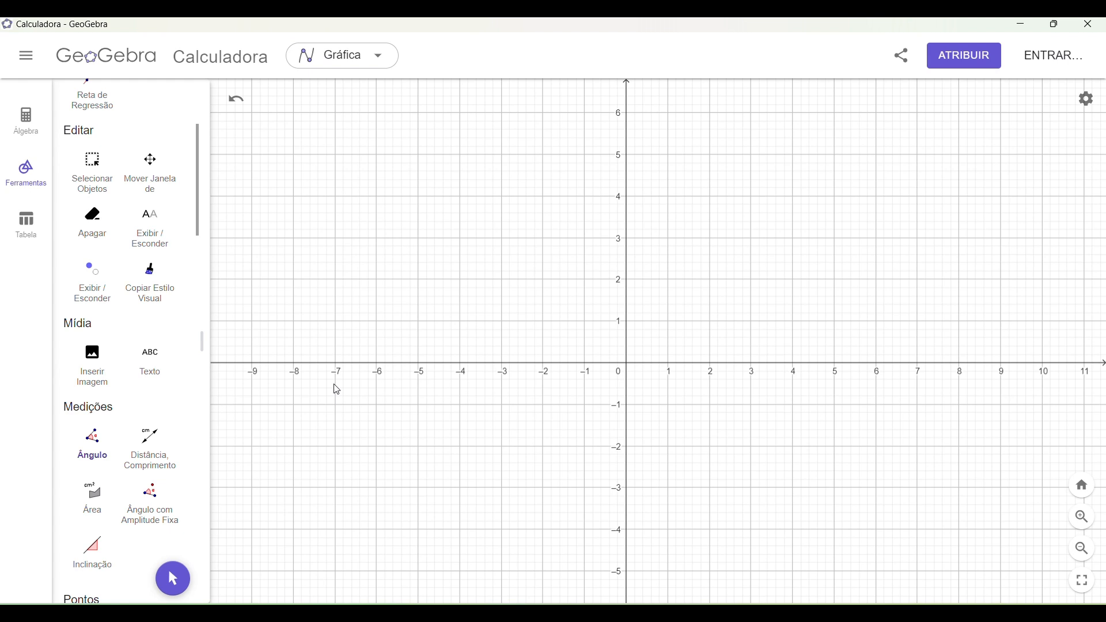
left_click(378, 197)
left_click(419, 197)
left_click(420, 202)
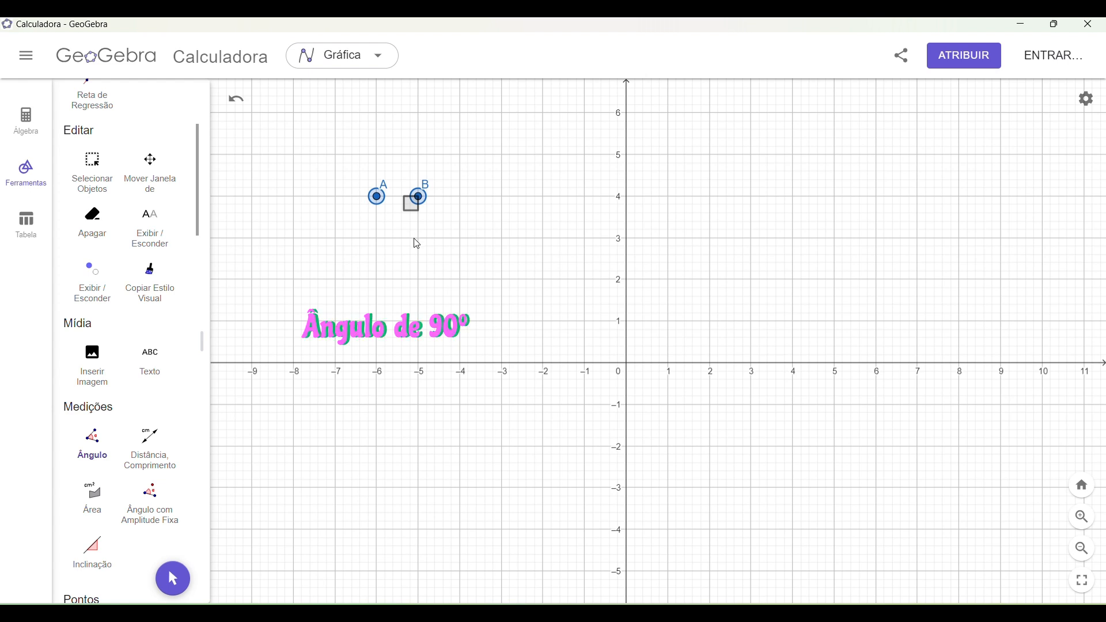
left_click(419, 239)
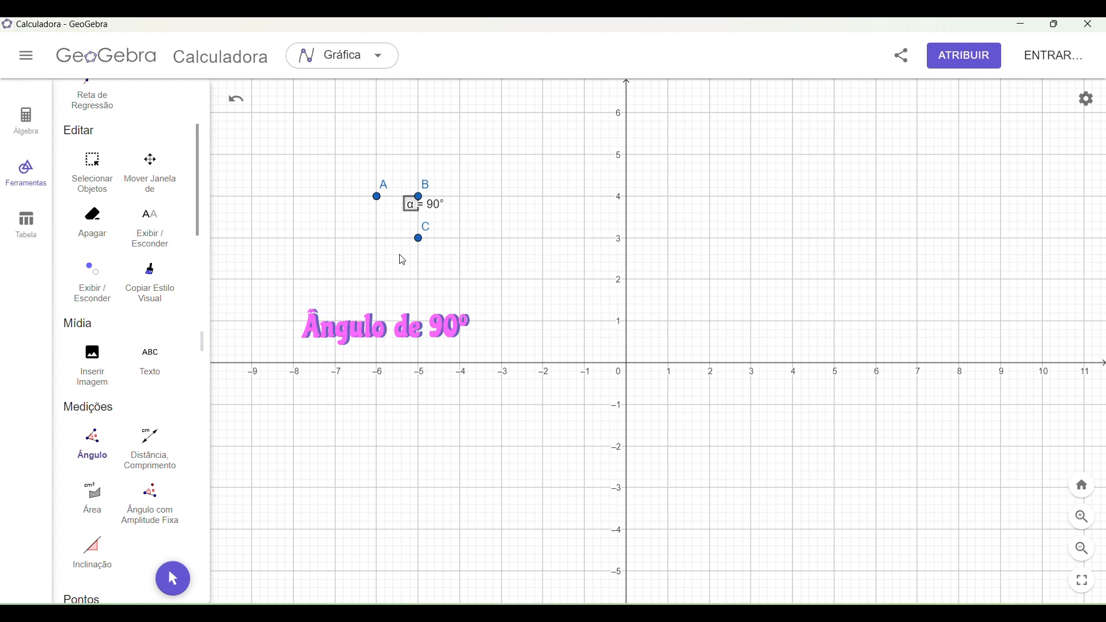
Mark a 135° angle with the Angle tool from (3, 4) through the vertex (4, 4) to (5, 3)
left_click(99, 455)
left_click(752, 197)
left_click(797, 197)
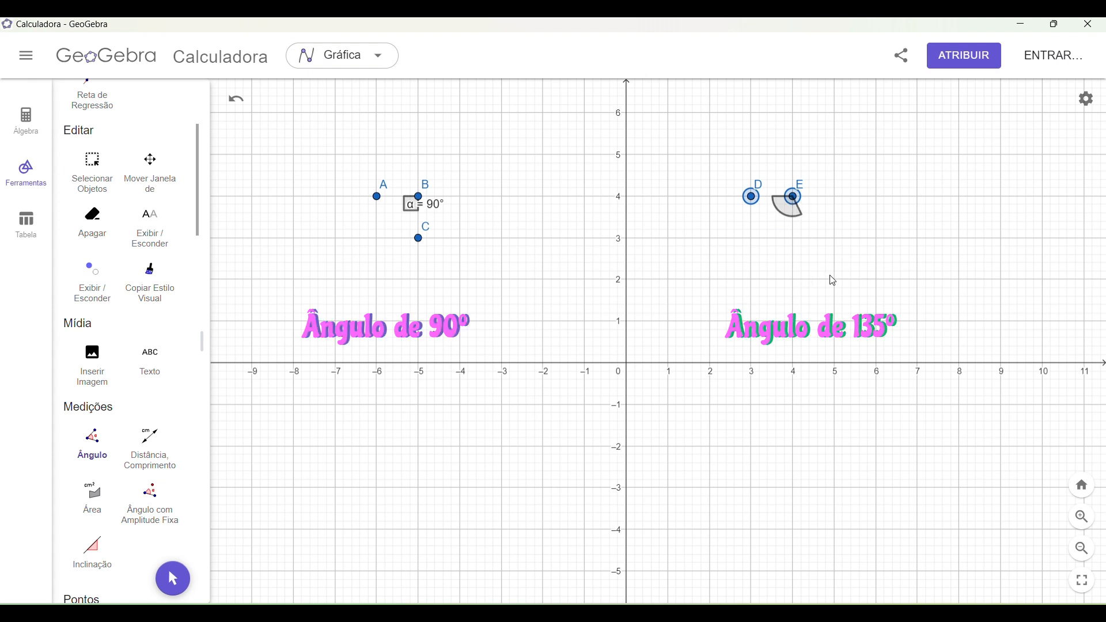
left_click(839, 238)
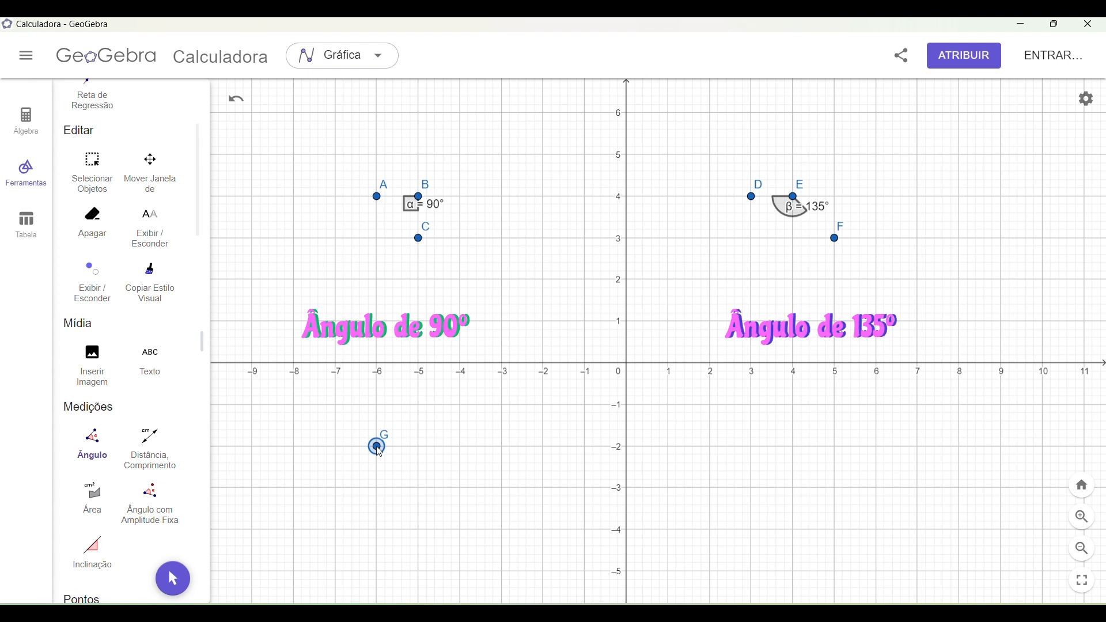
Mark a 225° angle with the Angle tool from (-6, -2) through the vertex (-4, -2) to (-3, -1)
left_click(462, 448)
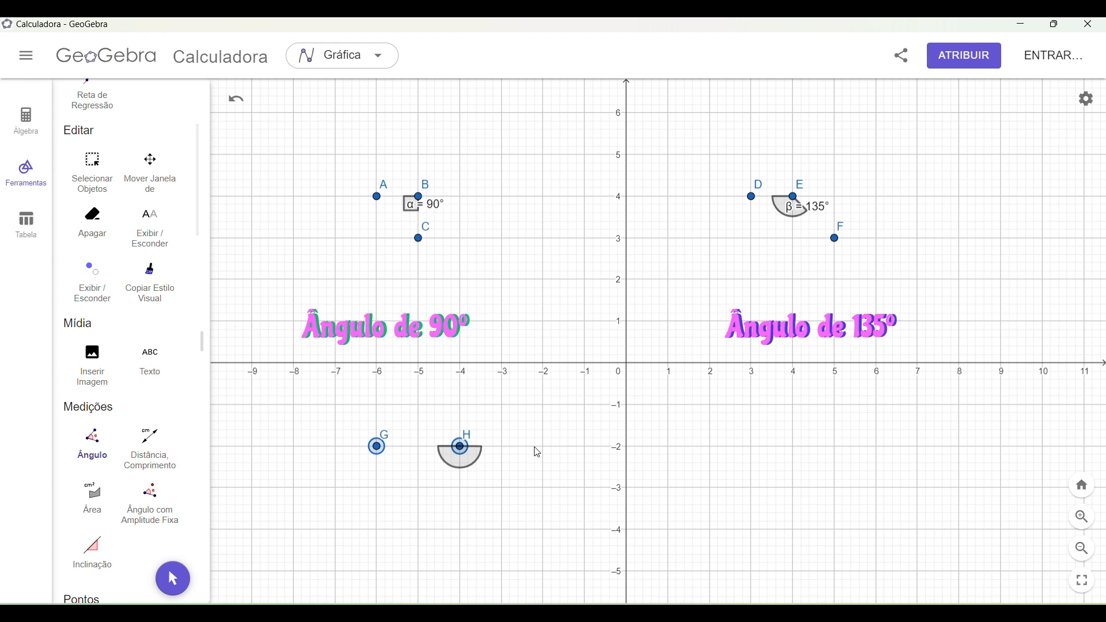
left_click(502, 406)
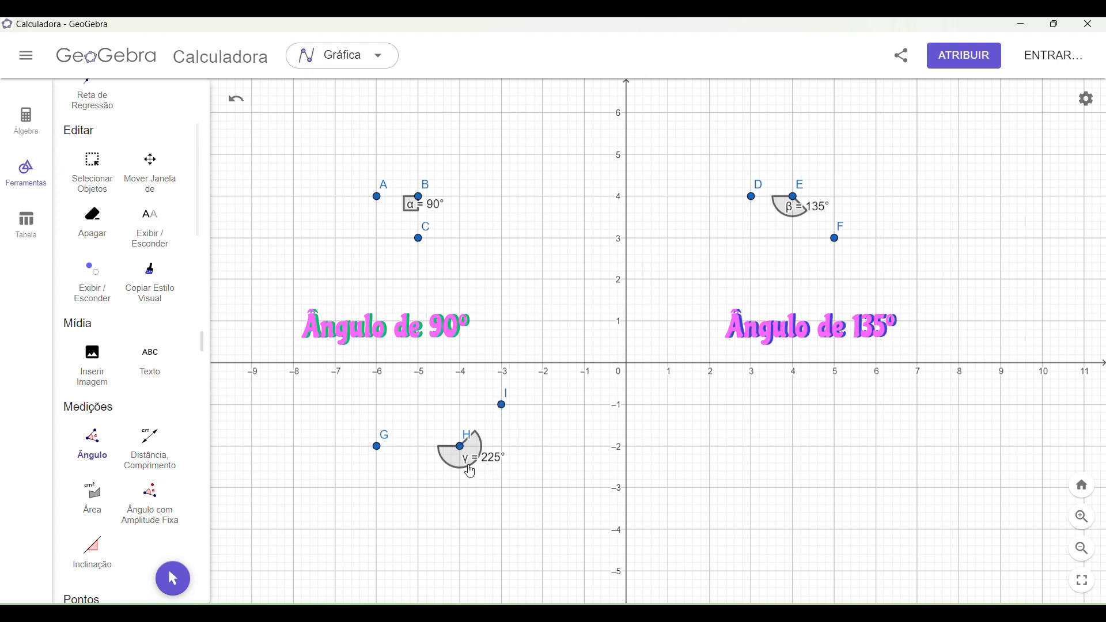